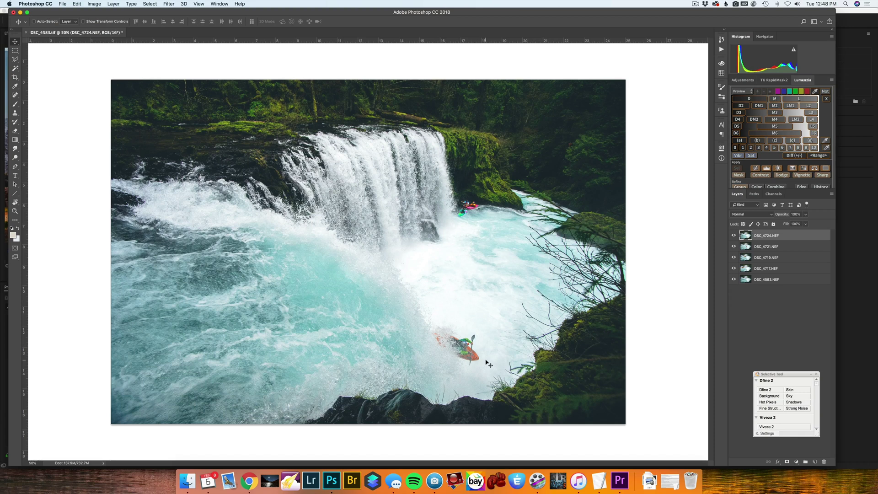
pyautogui.click(734, 236)
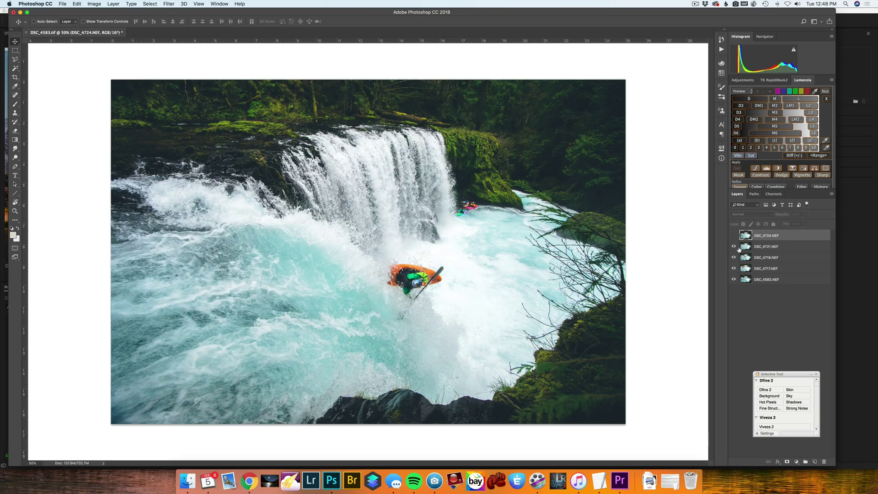
pyautogui.click(734, 246)
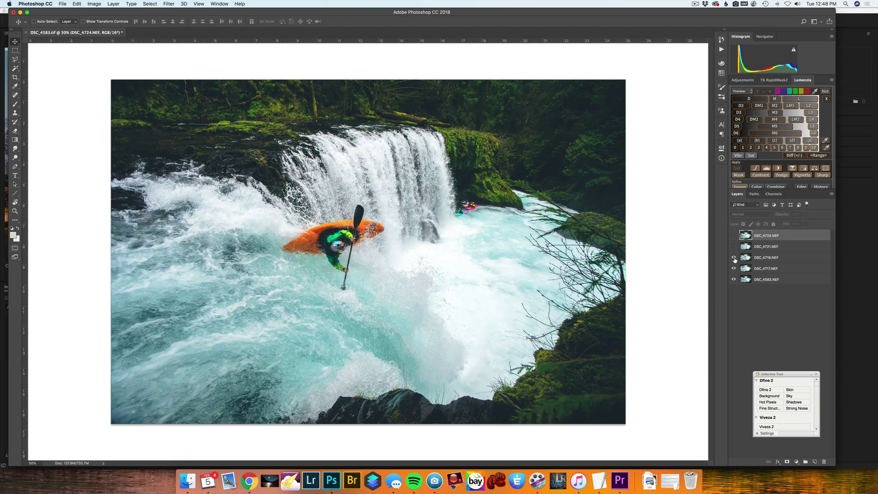
pyautogui.click(734, 258)
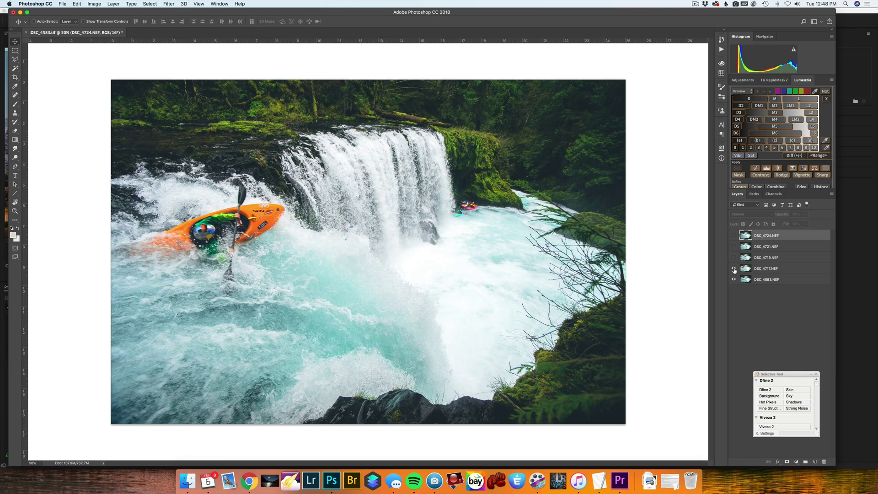
pyautogui.click(734, 269)
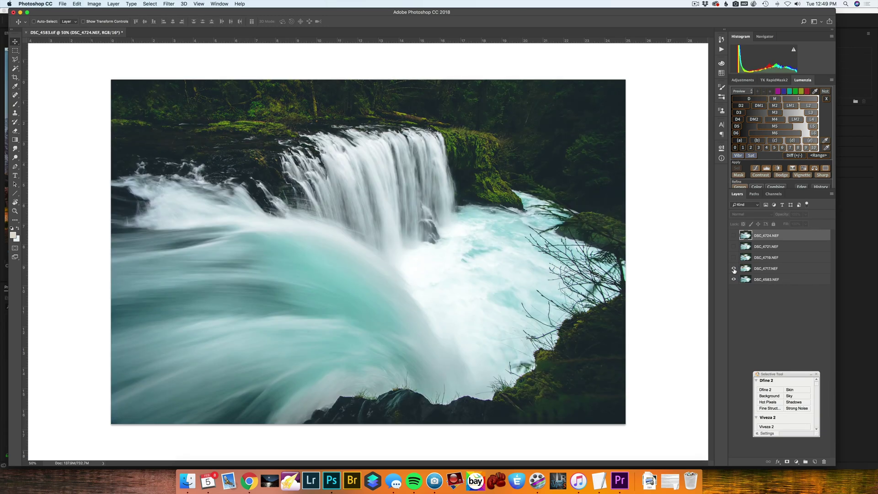
pyautogui.moveTo(733, 270); pyautogui.dragTo(734, 231)
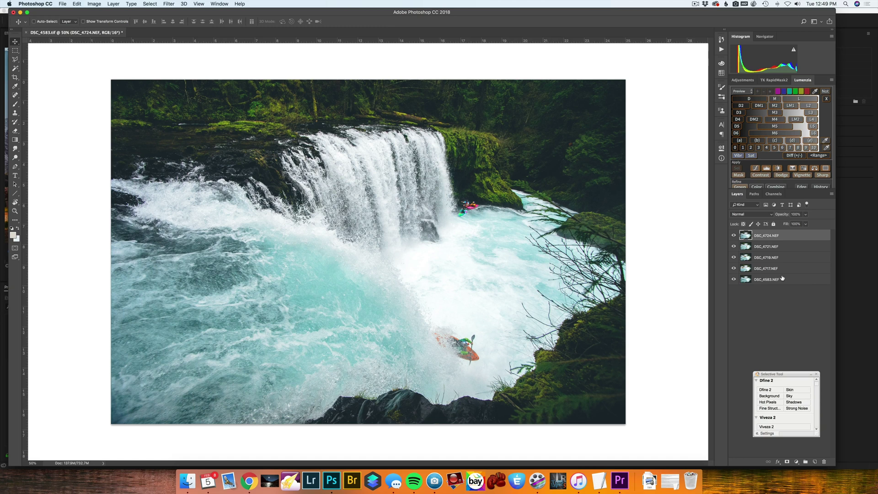
# Select all five layers and run Auto-Align Layers with Auto projection
pyautogui.keyDown('shift'); pyautogui.click(785, 281); pyautogui.keyUp('shift')
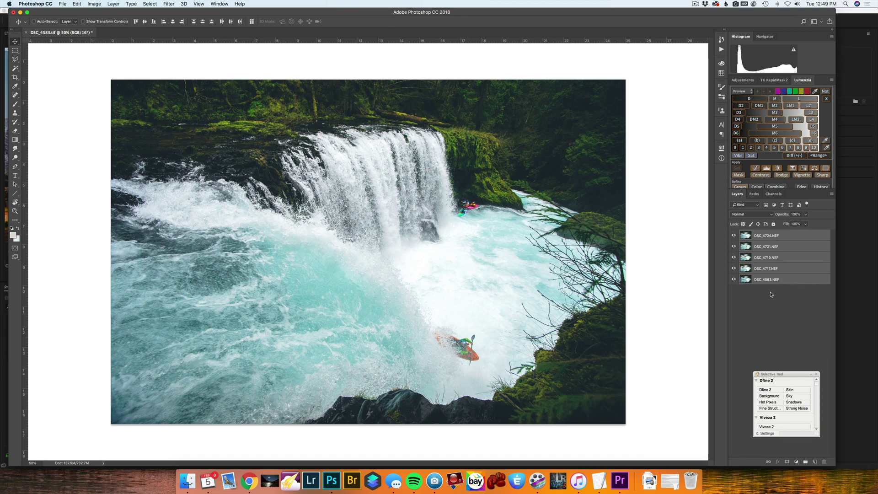
pyautogui.click(77, 4)
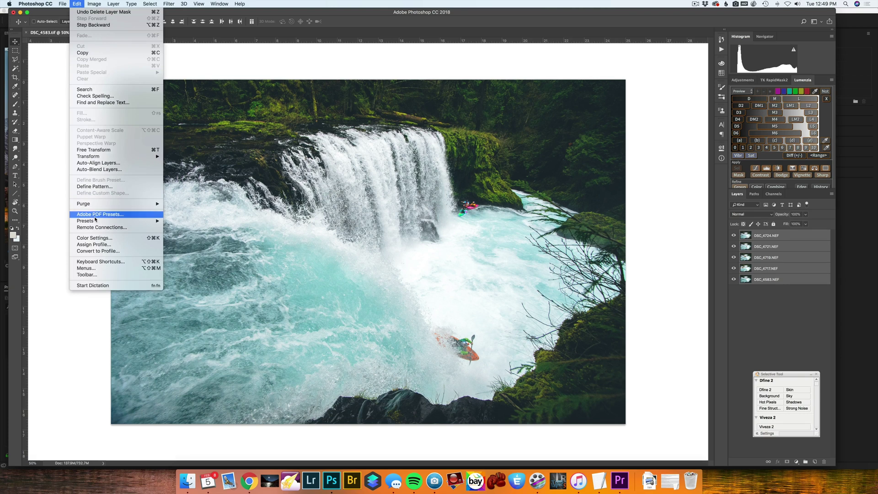
pyautogui.click(101, 166)
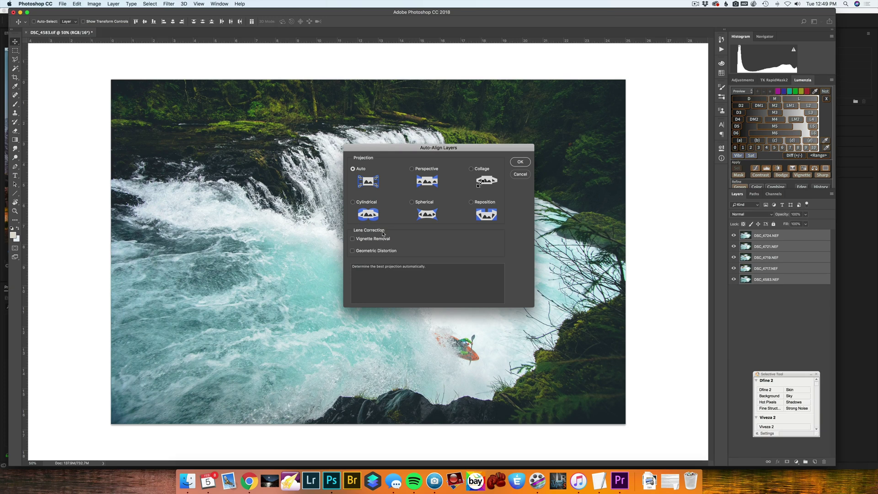
pyautogui.click(522, 164)
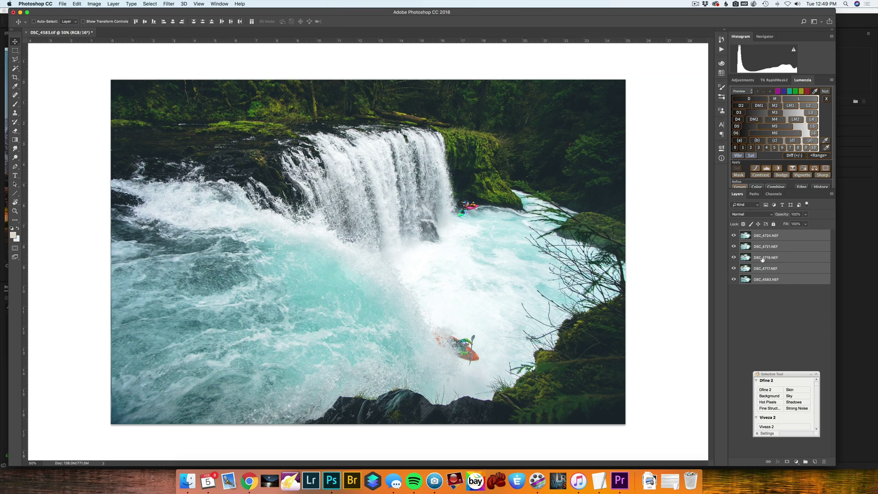
# Hide the four kayaker layers, then select DSC_4717.NEF and make only it visible again
pyautogui.click(734, 235)
pyautogui.click(734, 246)
pyautogui.click(733, 257)
pyautogui.click(733, 268)
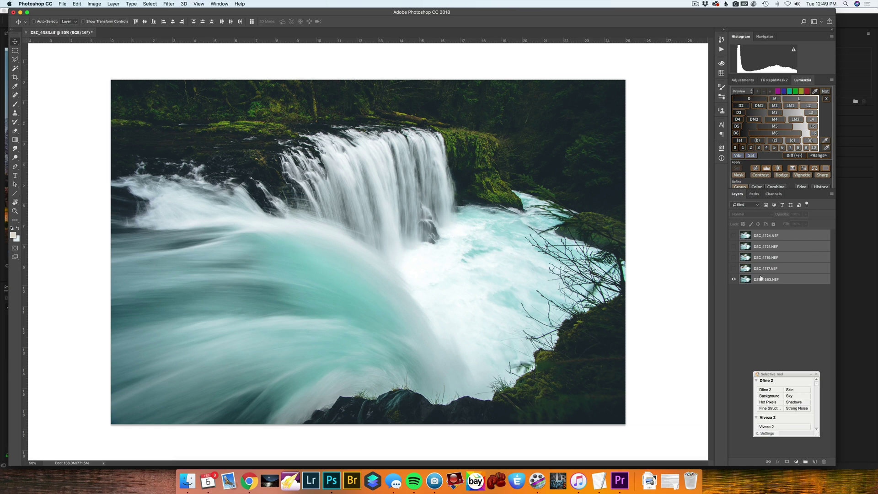
pyautogui.click(788, 271)
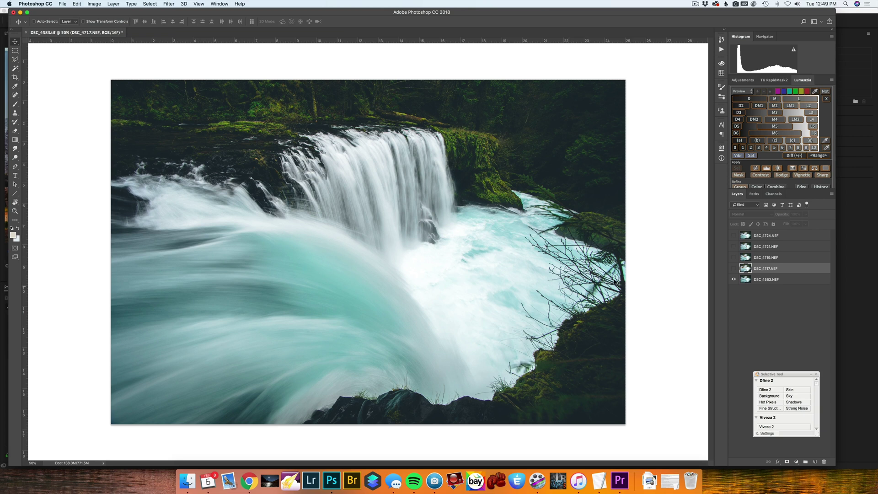
pyautogui.click(733, 270)
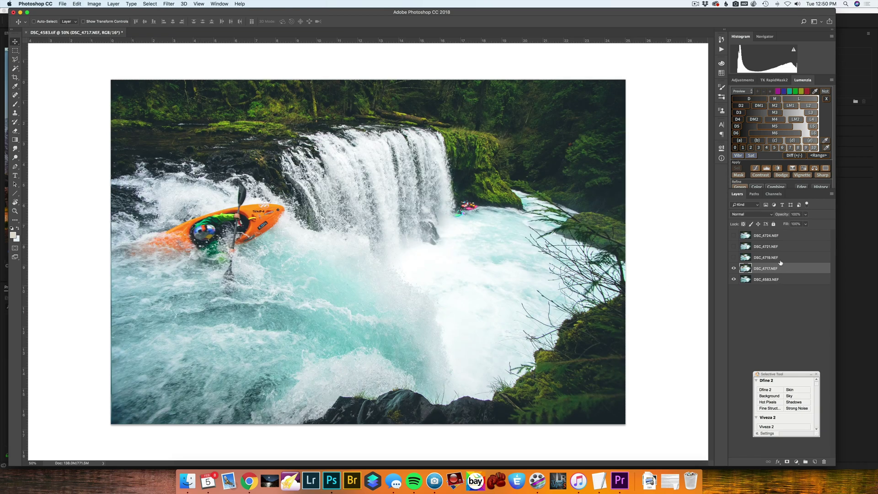
# Give DSC_4717.NEF an inverted black mask and ready the Brush at 100% opacity with a soft preset
pyautogui.click(787, 463)
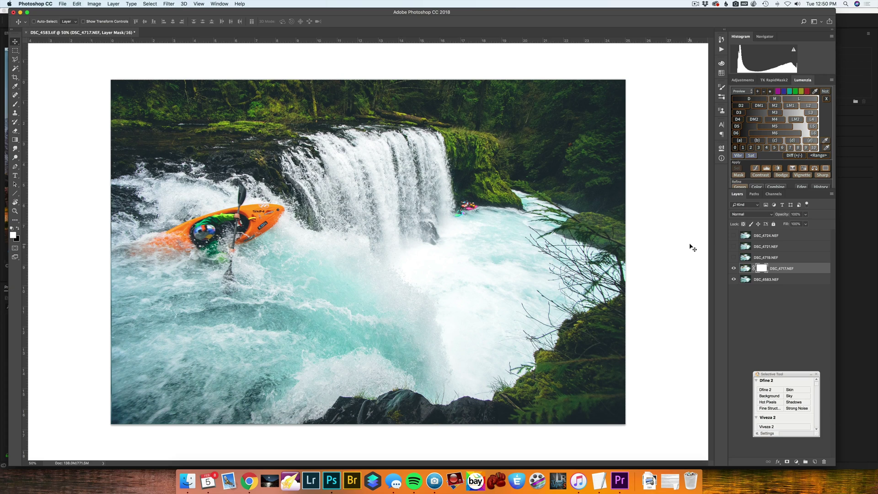
pyautogui.press('super+i')
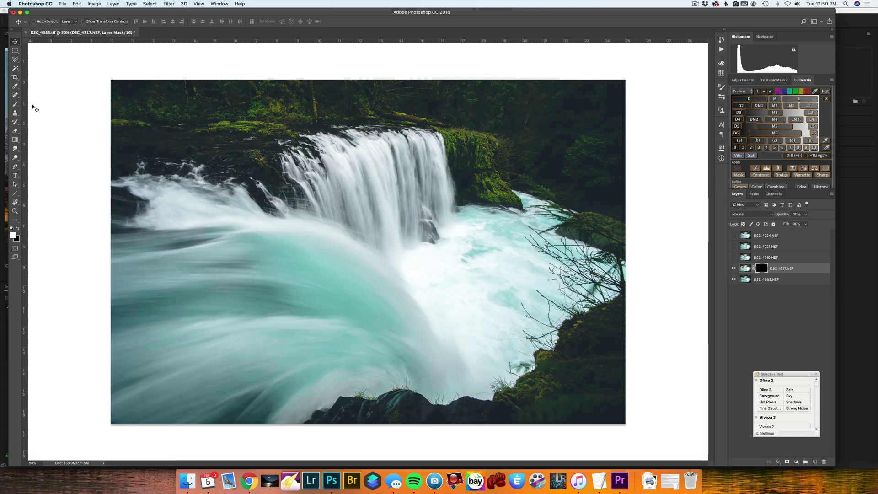
pyautogui.press('b')
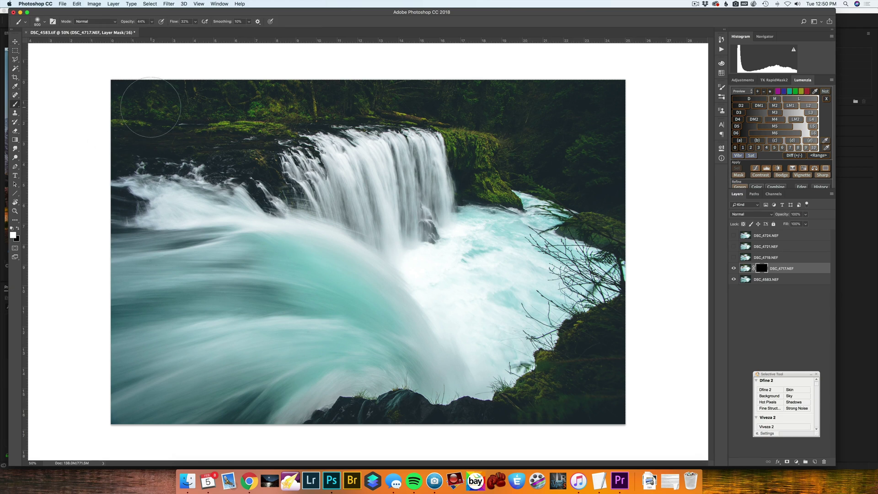
pyautogui.moveTo(128, 23); pyautogui.dragTo(154, 27)
pyautogui.click(46, 22)
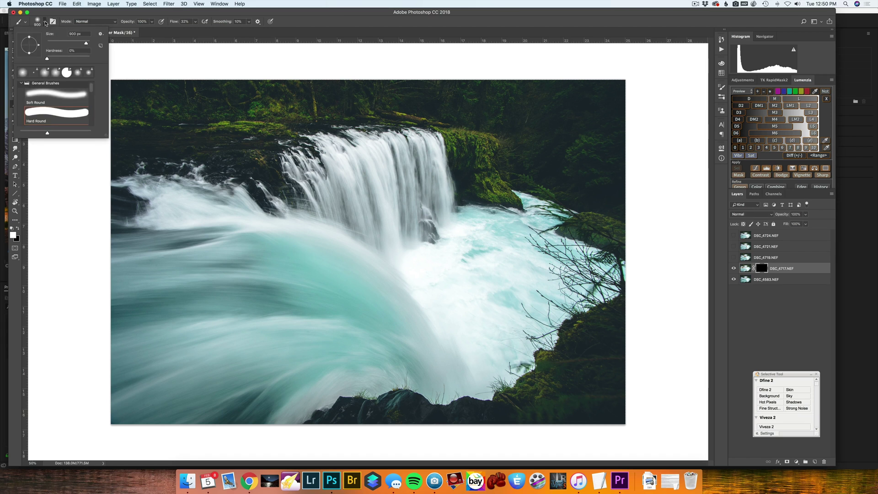
pyautogui.click(38, 22)
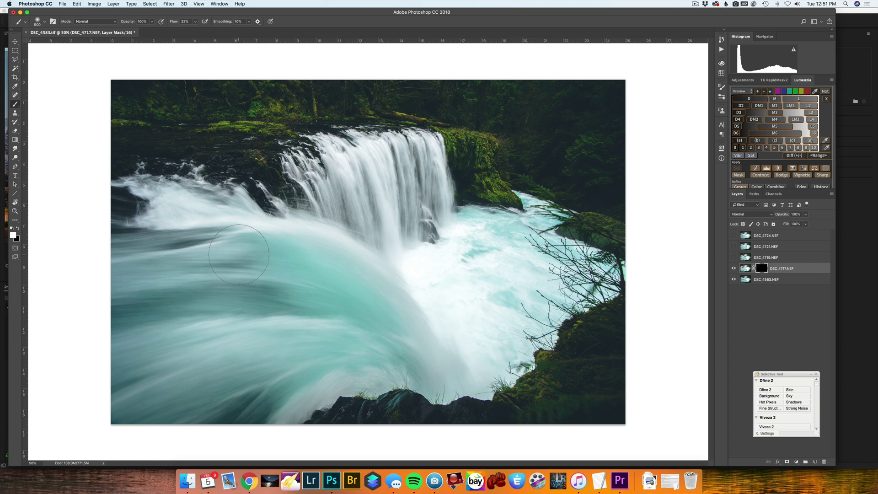
# Enlarge the brush to 1200, paint the orange kayaker back in, and drop opacity to 29%
pyautogui.press(']')
pyautogui.press(']')
pyautogui.press(']')
pyautogui.press(']')
pyautogui.press(']')
pyautogui.moveTo(211, 228)
pyautogui.mouseDown()
pyautogui.moveTo(247, 215)
pyautogui.moveTo(138, 248)
pyautogui.moveTo(183, 215)
pyautogui.moveTo(256, 196)
pyautogui.moveTo(286, 326)
pyautogui.mouseUp()
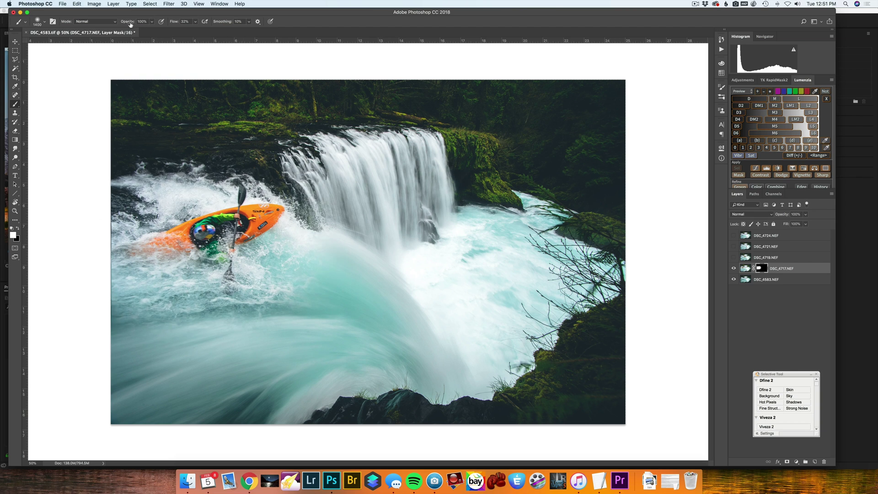
pyautogui.write('29')
pyautogui.press('Return')
pyautogui.press('x')
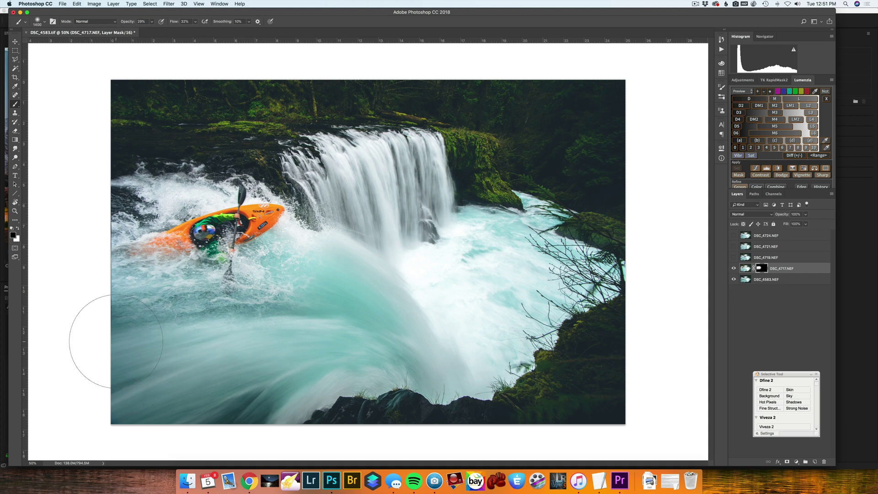
# Shrink the brush and soften the mask edges, alternating black and white strokes
pyautogui.press('x')
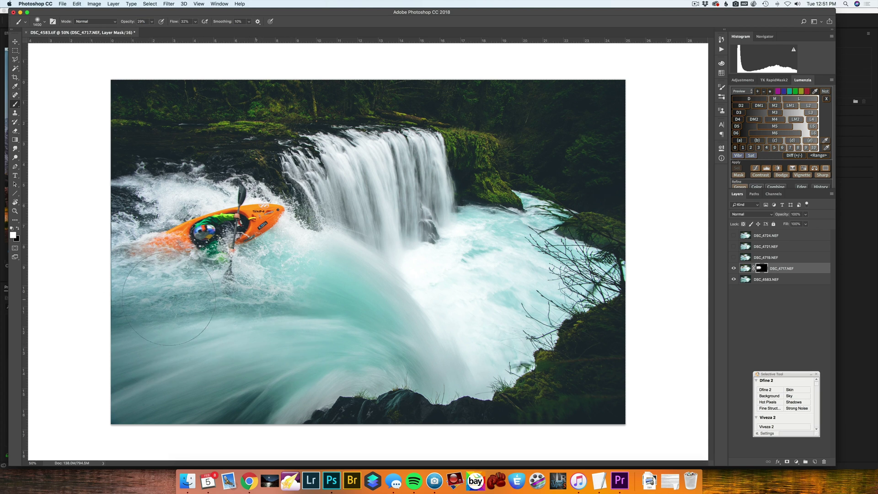
pyautogui.press('[')
pyautogui.press('[')
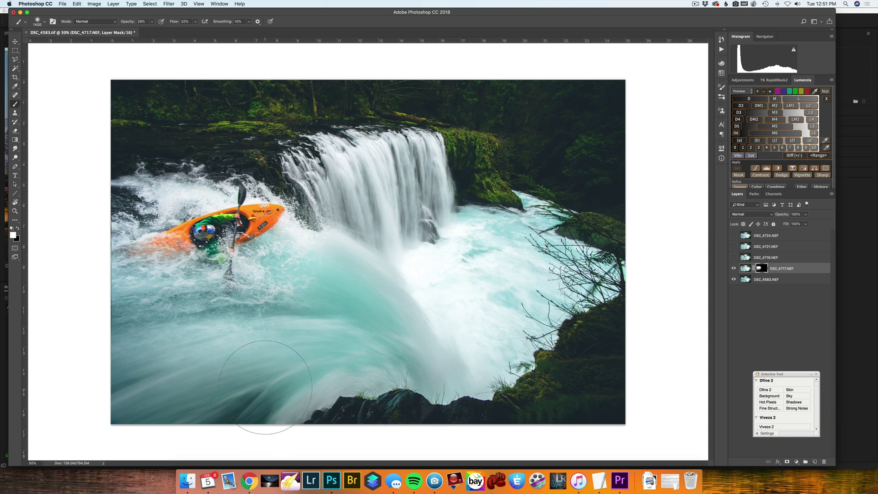
pyautogui.press('[')
pyautogui.press('[')
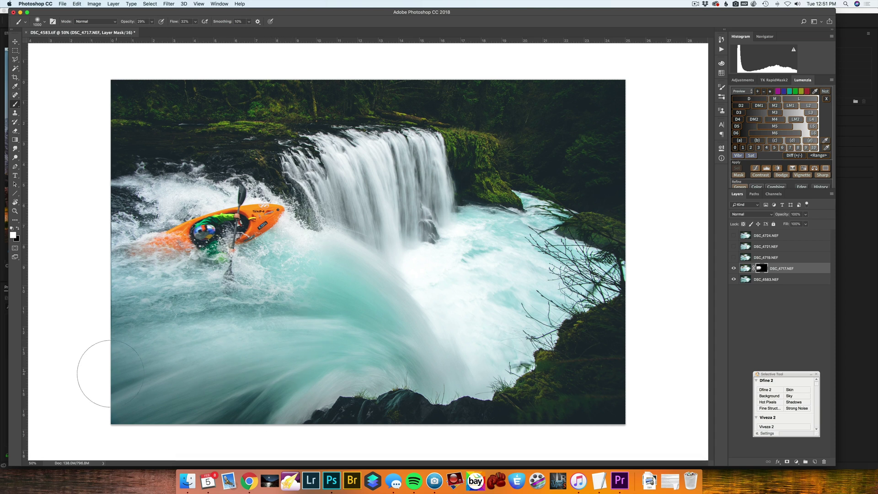
pyautogui.press('x')
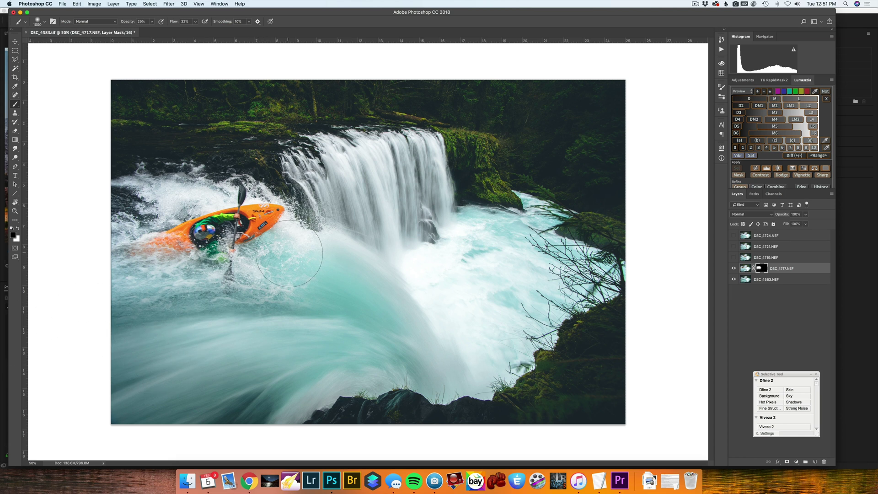
pyautogui.press('x')
pyautogui.press('x')
pyautogui.press('x')
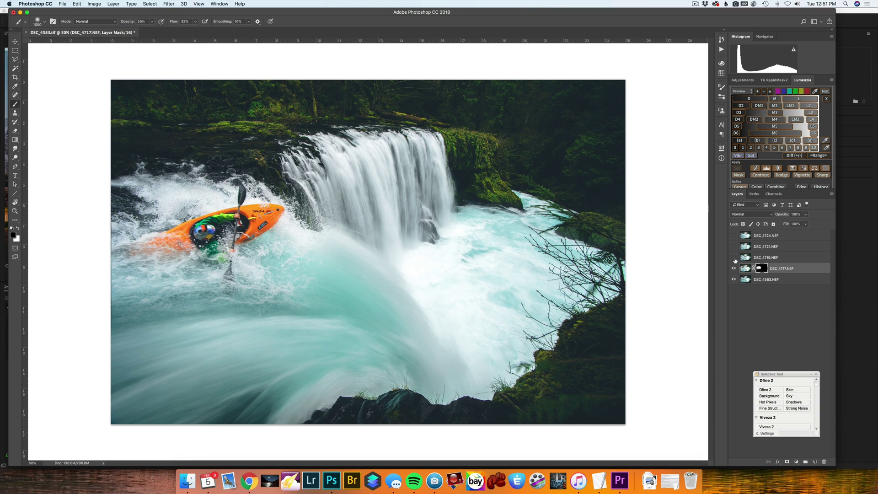
# Show DSC_4719.NEF behind a black mask and paint its kayaker in solidly with white
pyautogui.click(741, 259)
pyautogui.click(734, 258)
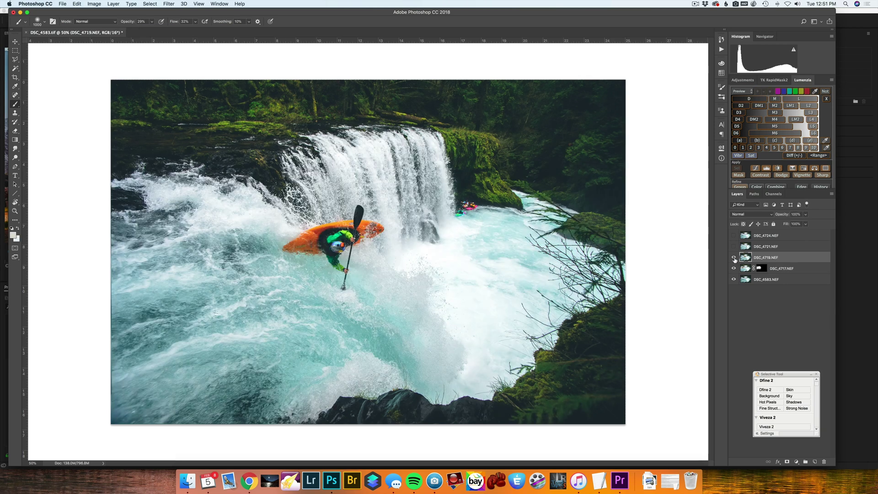
pyautogui.keyDown('alt'); pyautogui.click(787, 462); pyautogui.keyUp('alt')
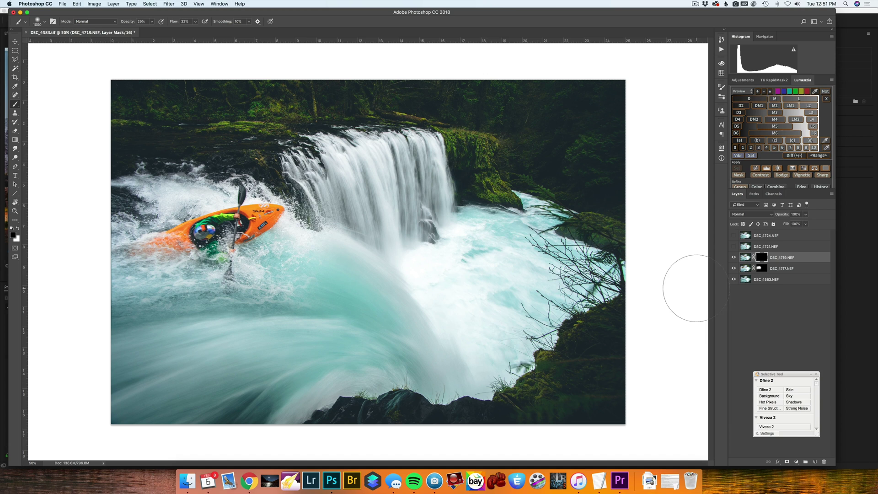
pyautogui.press('x')
pyautogui.moveTo(372, 284)
pyautogui.mouseDown()
pyautogui.moveTo(324, 262)
pyautogui.moveTo(402, 271)
pyautogui.moveTo(336, 257)
pyautogui.moveTo(357, 249)
pyautogui.moveTo(304, 247)
pyautogui.moveTo(340, 267)
pyautogui.mouseUp()
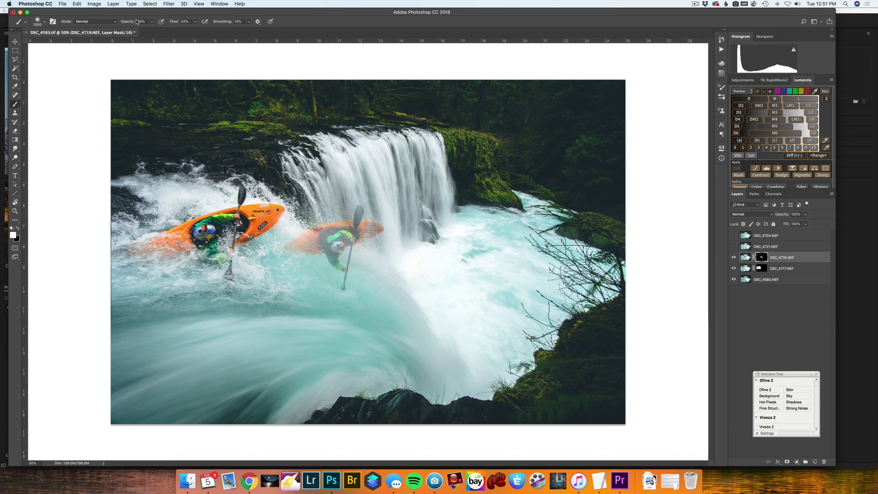
pyautogui.moveTo(338, 269)
pyautogui.mouseDown()
pyautogui.moveTo(356, 247)
pyautogui.moveTo(378, 245)
pyautogui.moveTo(375, 256)
pyautogui.moveTo(311, 266)
pyautogui.moveTo(322, 284)
pyautogui.moveTo(372, 268)
pyautogui.moveTo(361, 238)
pyautogui.moveTo(371, 247)
pyautogui.moveTo(272, 228)
pyautogui.mouseUp()
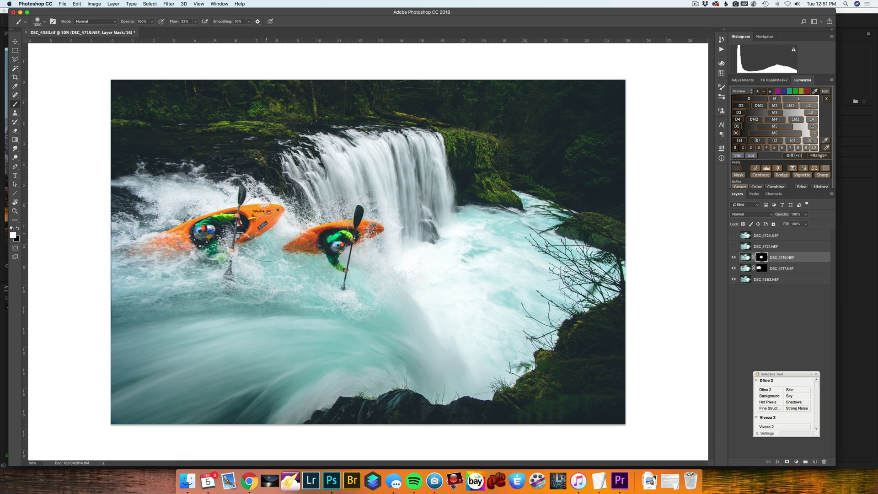
# Show DSC_4721.NEF with an inverted mask and reveal the third kayaker right of the second
pyautogui.click(776, 248)
pyautogui.click(734, 246)
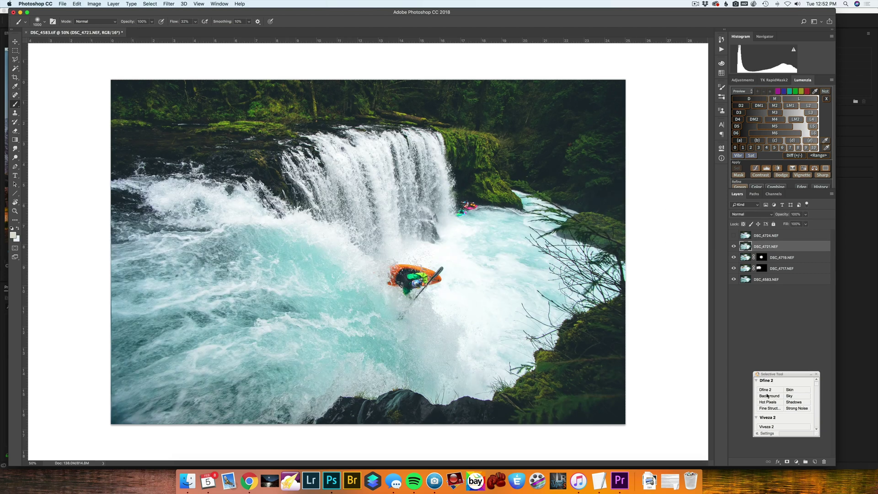
pyautogui.click(787, 462)
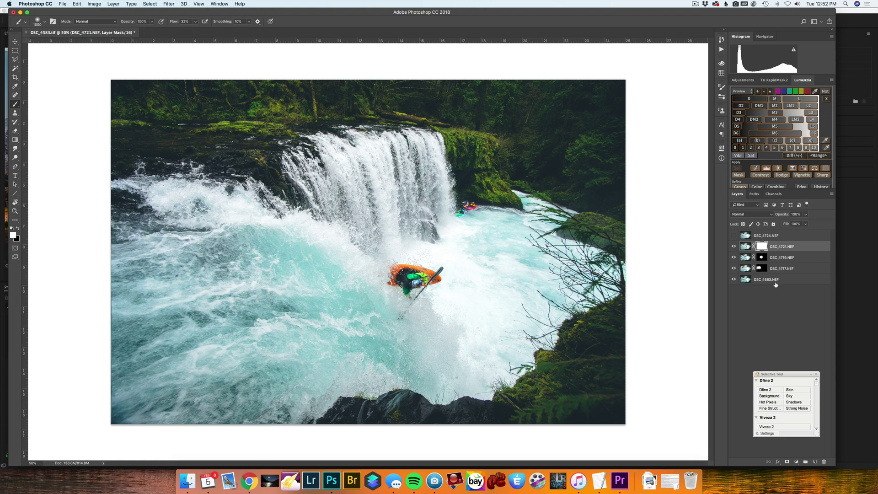
pyautogui.press('super+i')
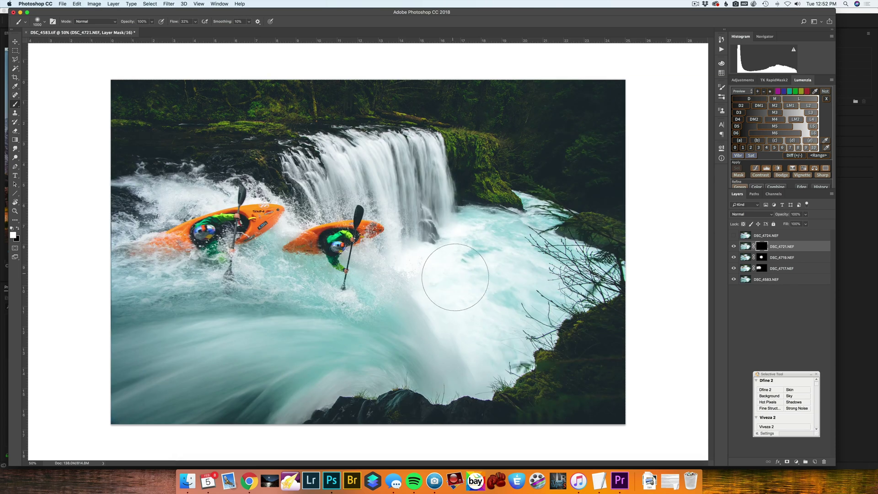
pyautogui.moveTo(393, 292)
pyautogui.mouseDown()
pyautogui.moveTo(437, 292)
pyautogui.moveTo(420, 282)
pyautogui.mouseUp()
# Extend the DSC_4721 reveal, then undo the stroke that hid the middle kayaker
pyautogui.press('x')
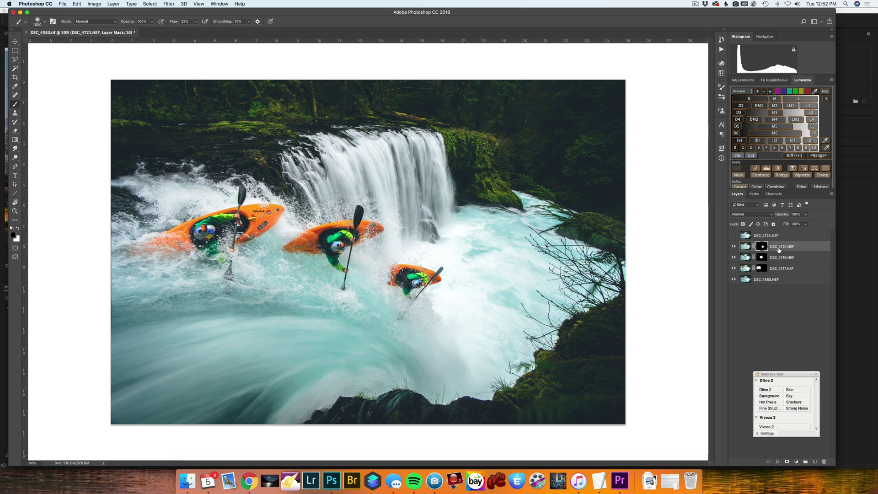
pyautogui.press('x')
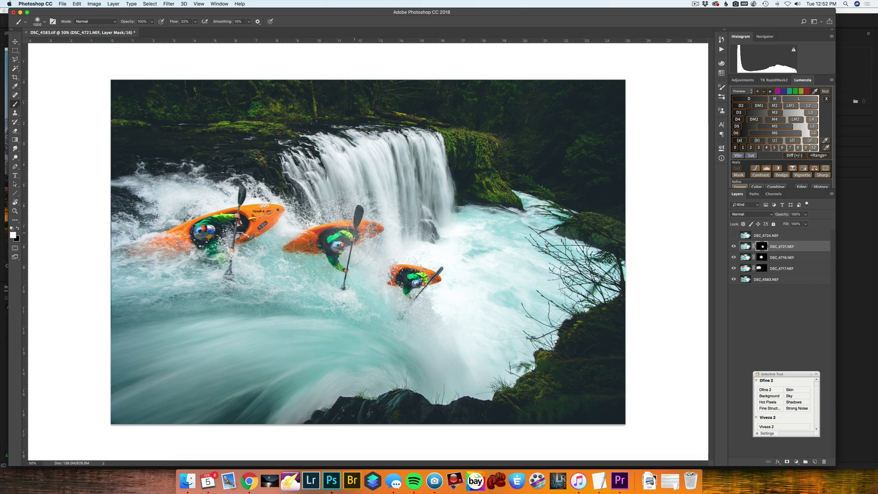
pyautogui.moveTo(362, 233)
pyautogui.mouseDown()
pyautogui.moveTo(315, 247)
pyautogui.moveTo(276, 229)
pyautogui.mouseUp()
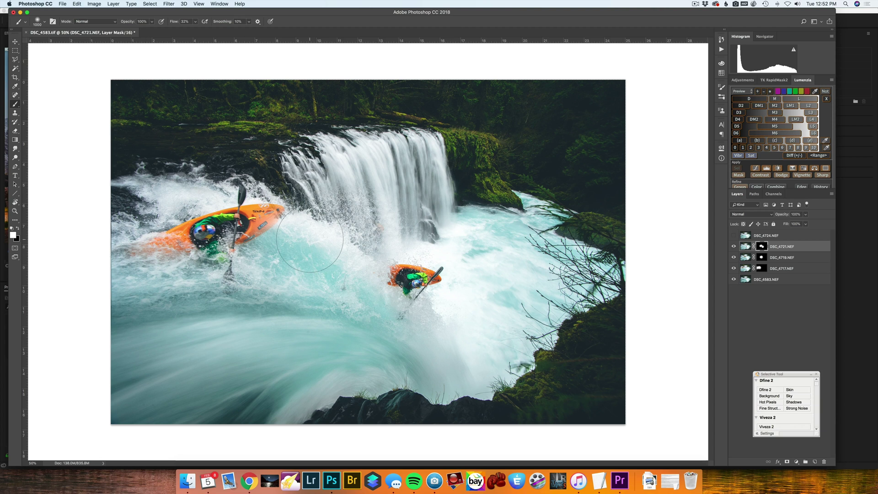
pyautogui.press('super+z')
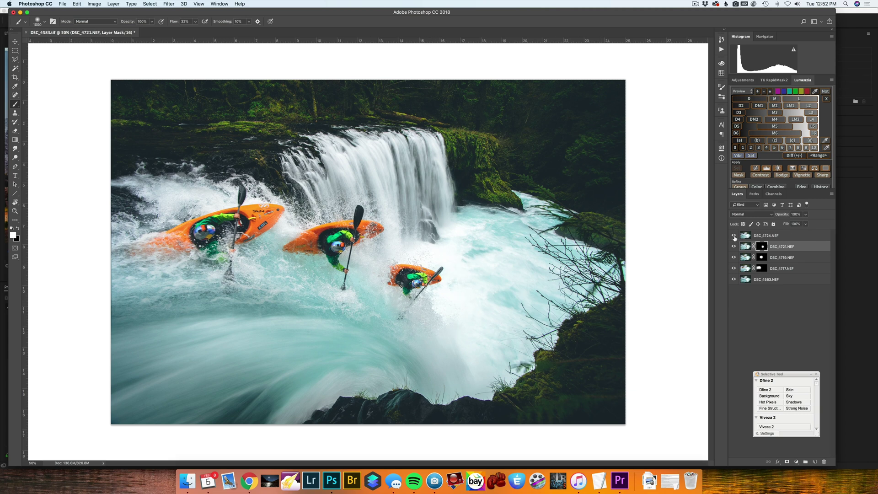
# Show DSC_4724.NEF with an inverted mask and reveal the fourth kayaker low in the pool
pyautogui.click(734, 236)
pyautogui.click(773, 236)
pyautogui.click(786, 462)
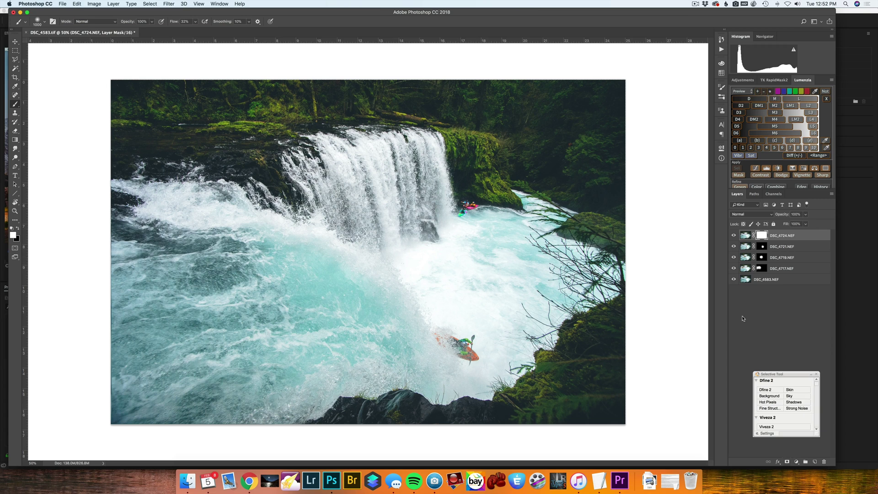
pyautogui.press('super+i')
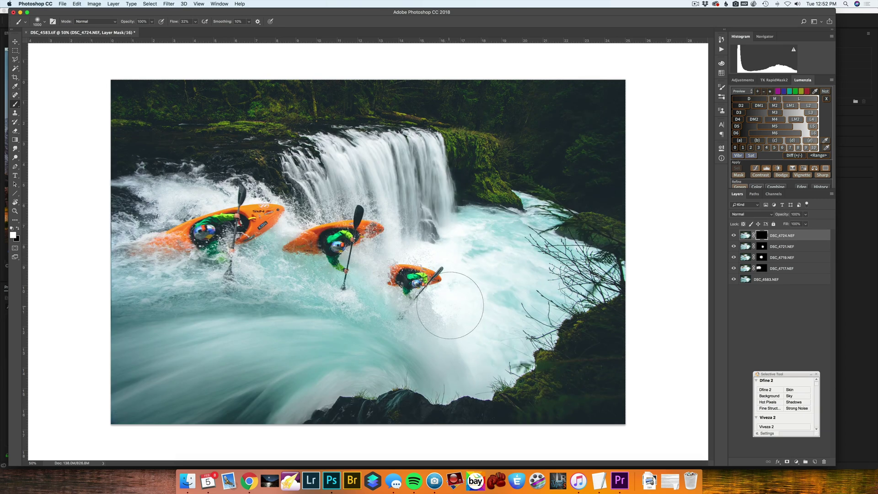
pyautogui.moveTo(447, 314); pyautogui.dragTo(463, 349)
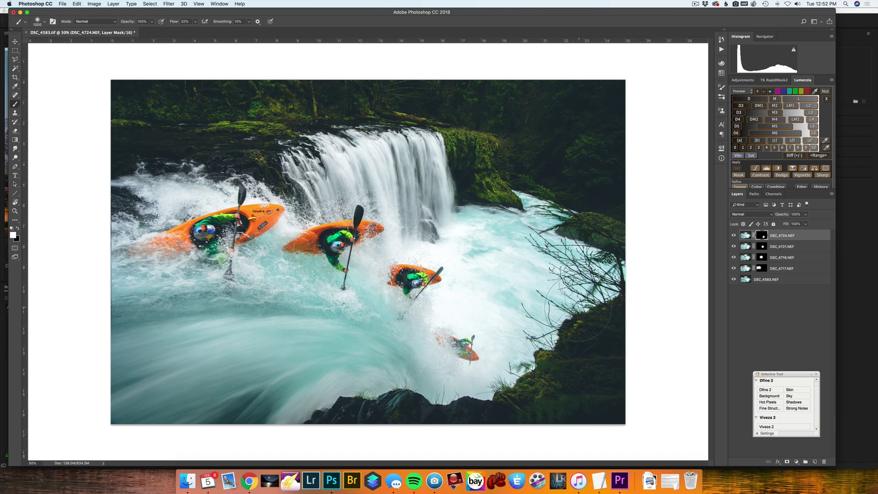
# Paint in brighter right-bank moss from DSC_4724 and hide the frame over the bottom rocks
pyautogui.moveTo(595, 274)
pyautogui.mouseDown()
pyautogui.moveTo(583, 249)
pyautogui.moveTo(542, 220)
pyautogui.mouseUp()
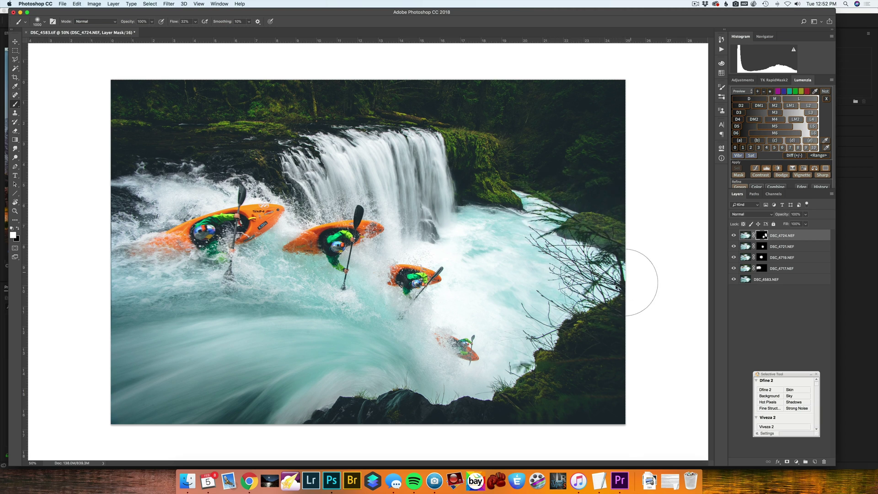
pyautogui.moveTo(531, 361)
pyautogui.mouseDown()
pyautogui.moveTo(531, 399)
pyautogui.moveTo(498, 402)
pyautogui.moveTo(528, 402)
pyautogui.mouseUp()
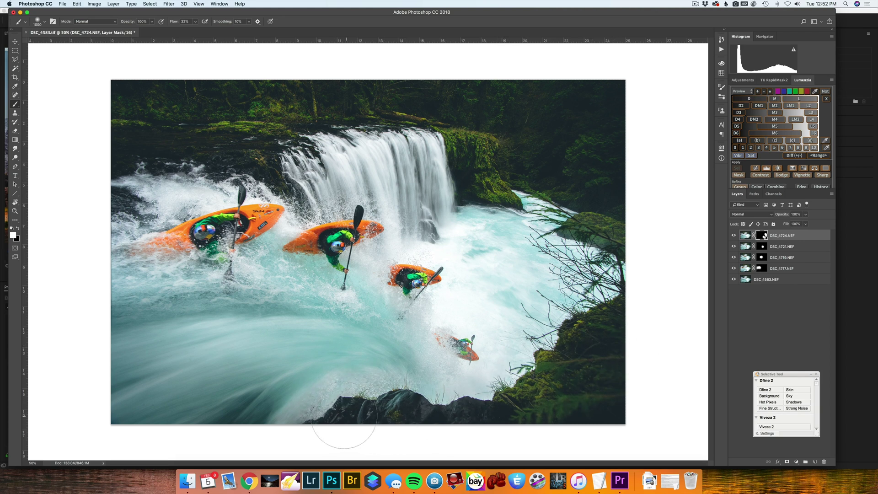
pyautogui.press('x')
pyautogui.moveTo(396, 399); pyautogui.dragTo(393, 402)
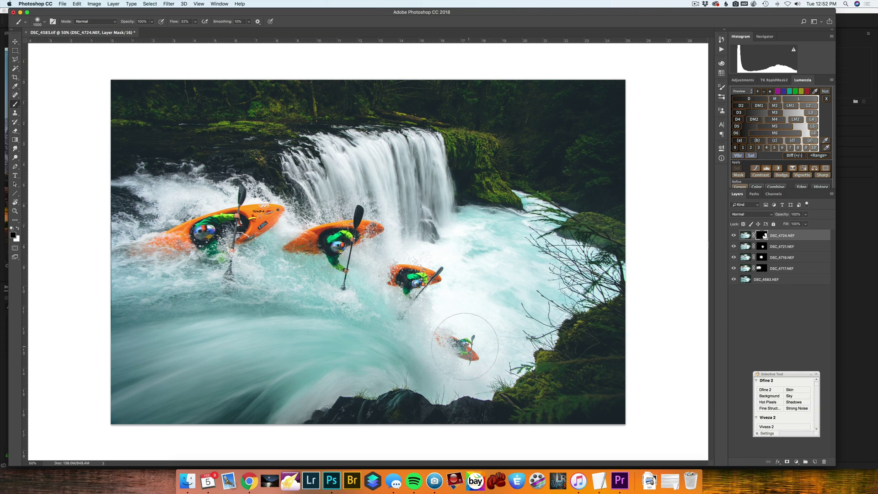
pyautogui.press('x')
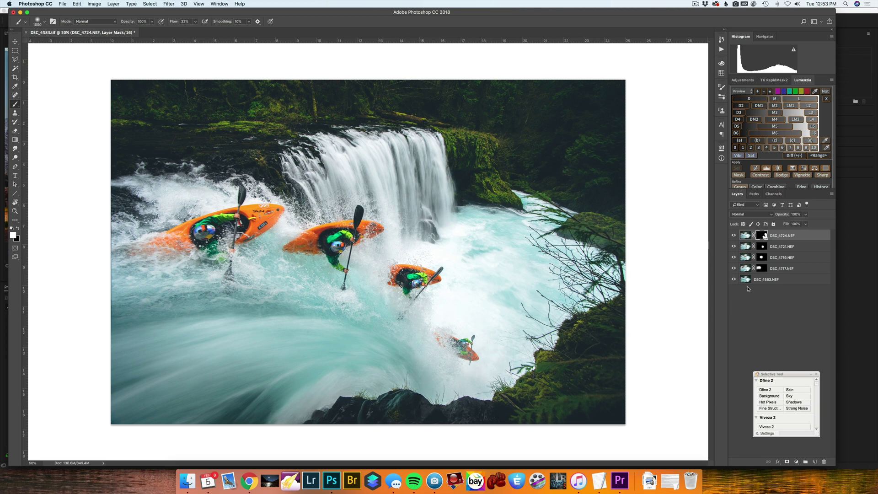